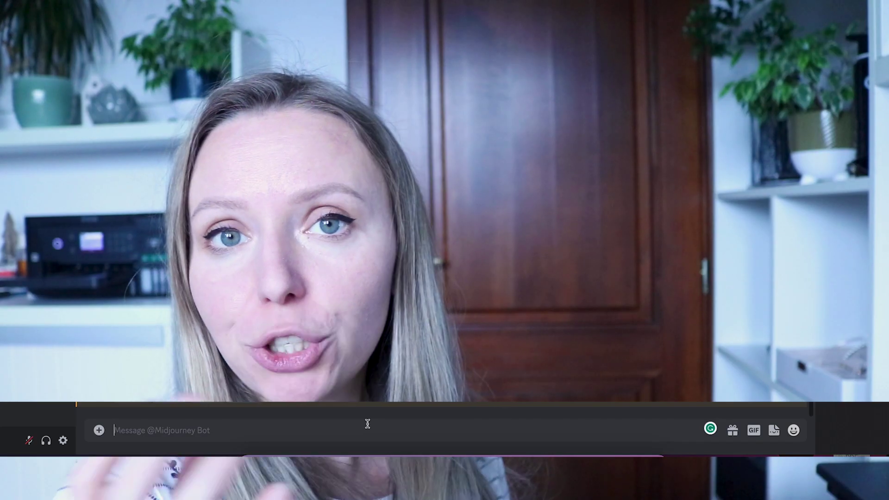
Send a /imagine prompt for 'wood textures' and start writing the marble-with-gold texture prompt.
text(/)
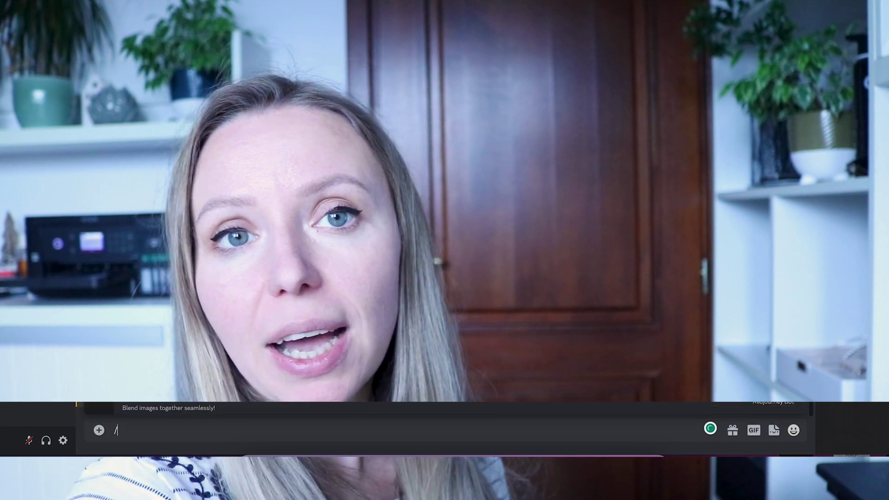
text(imag)
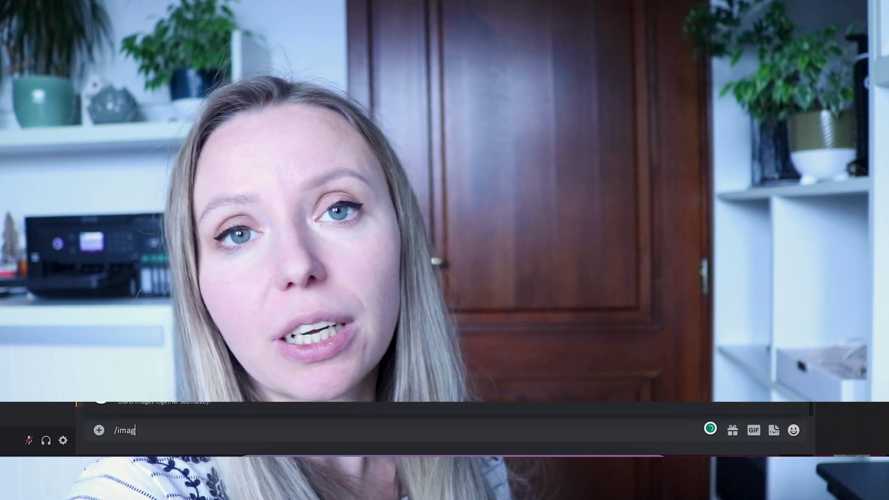
key(Tab)
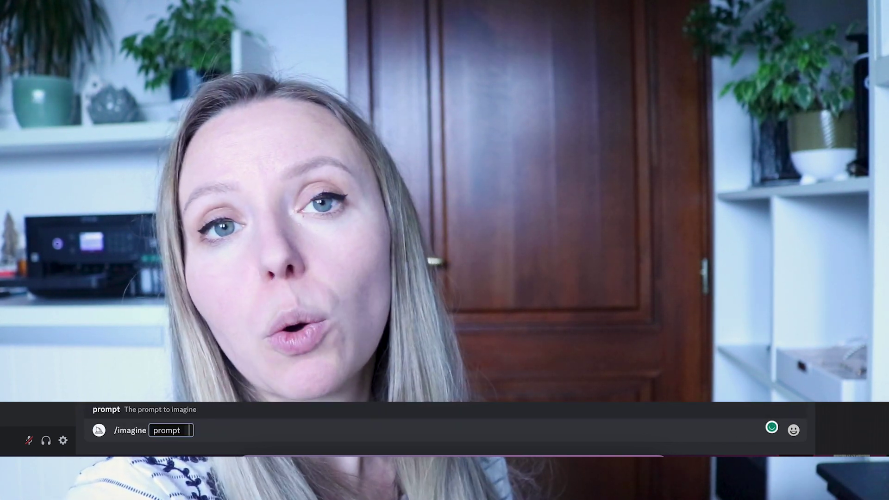
text(wood tex)
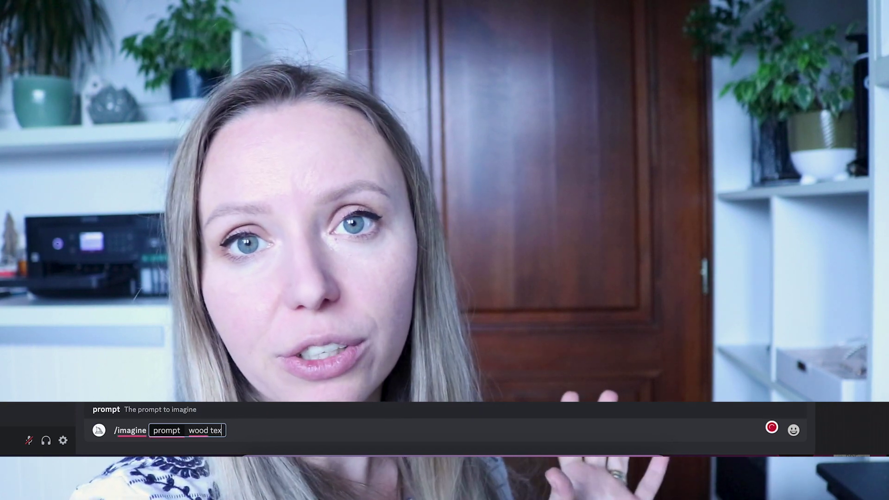
text(tures)
key(Return)
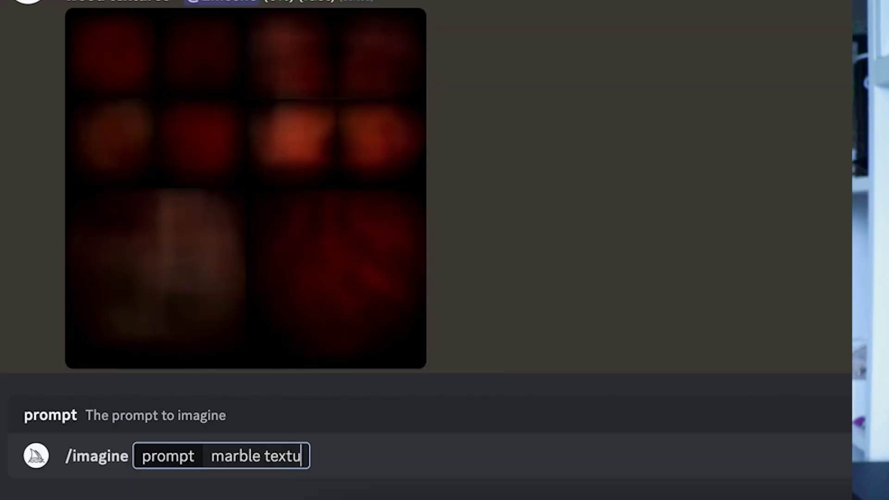
text(re with gold)
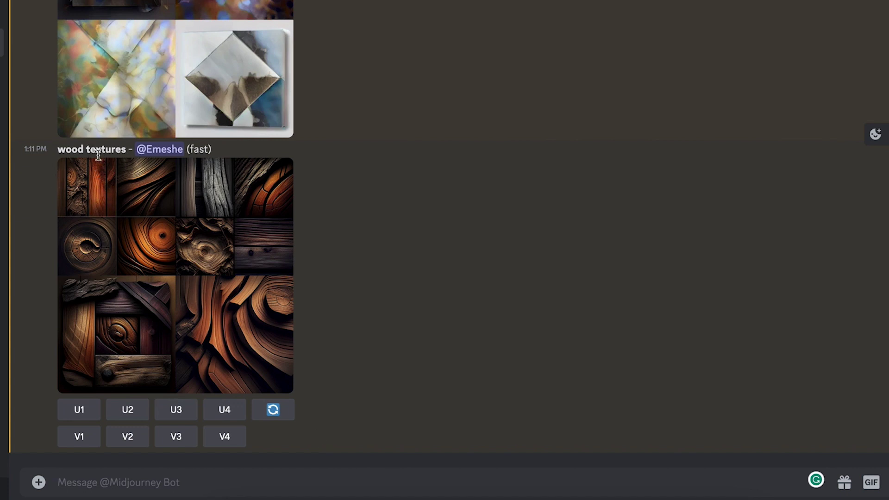
Re-roll the wood textures grid, inspect the enlarged marble grid, then re-roll the gold-flake marble grid.
click(278, 417)
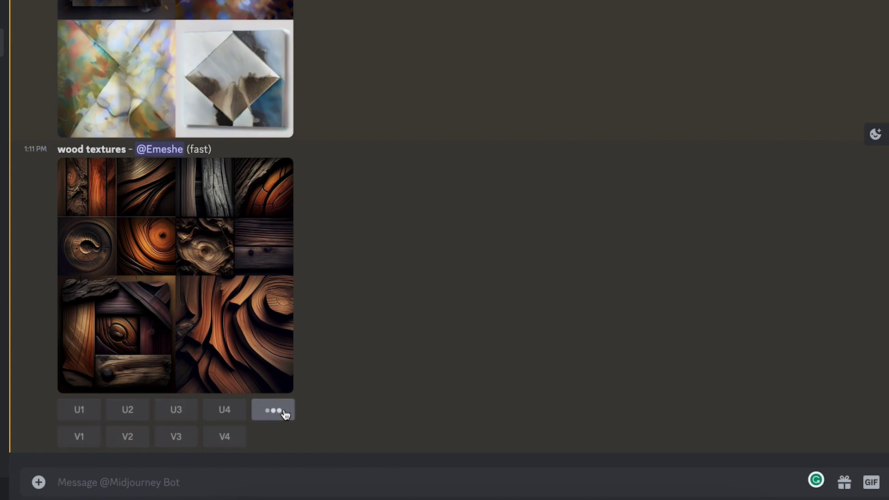
scroll(351, 319, up, 5)
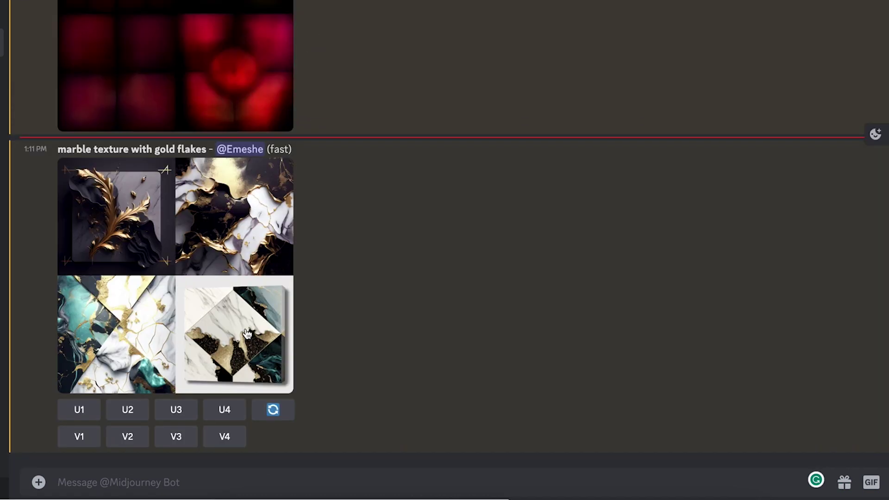
click(267, 319)
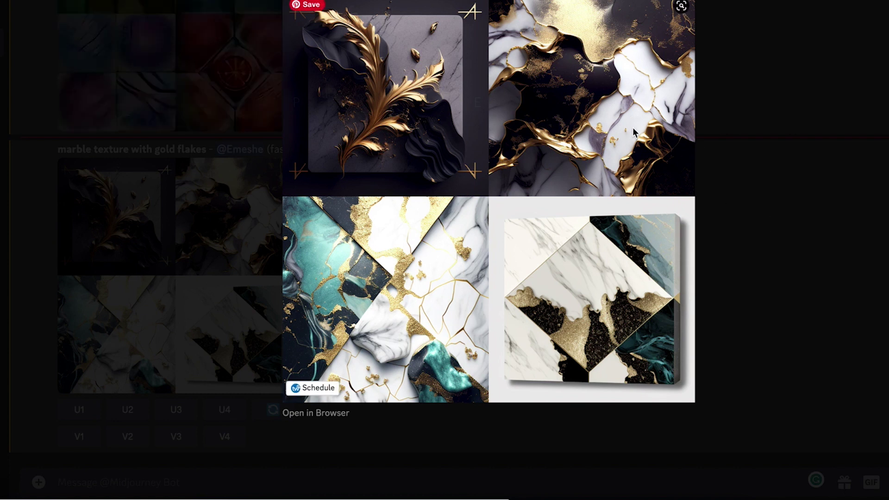
click(771, 275)
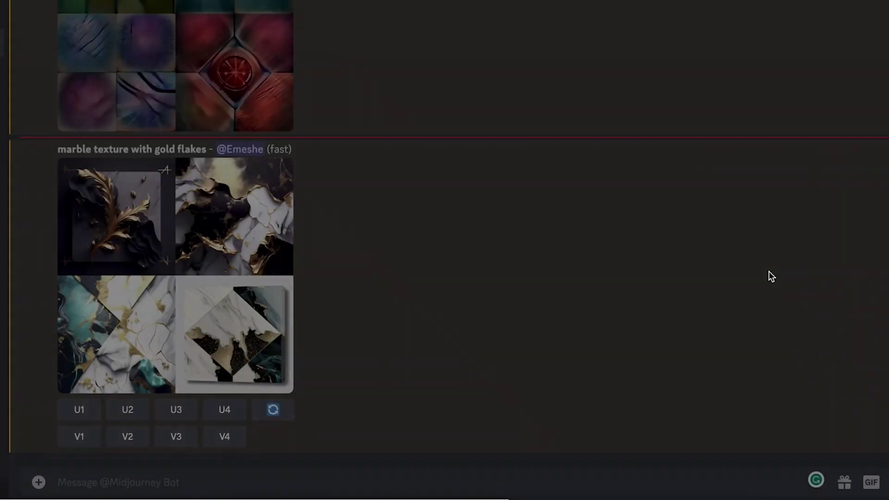
click(273, 410)
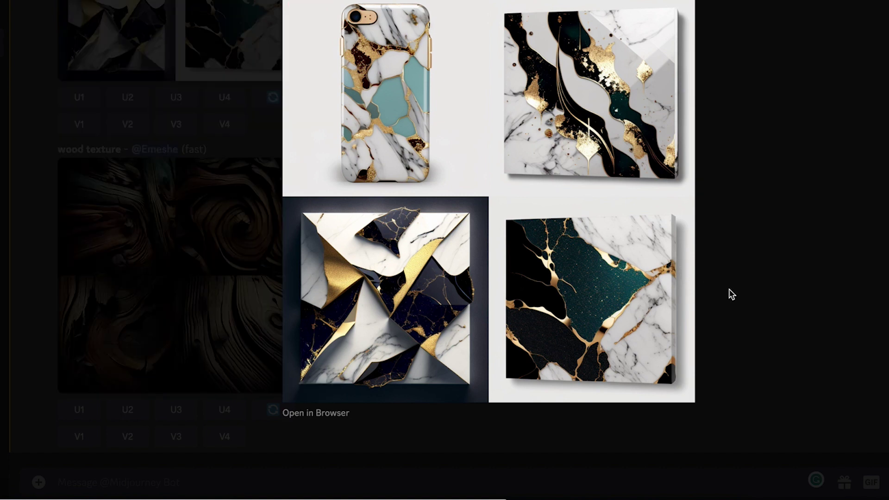
click(731, 294)
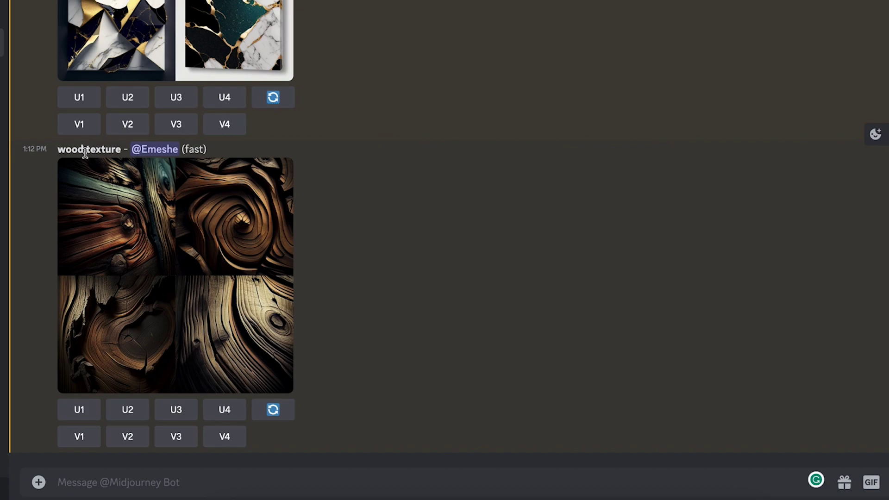
click(95, 168)
click(857, 269)
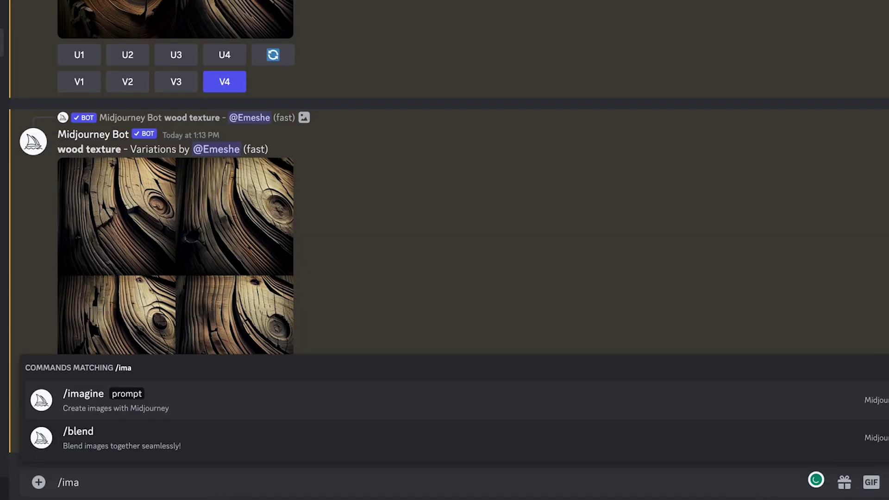
Generate a four-image grid from a new /imagine prompt for 'art deco pattern'.
key(Return)
text(art deco pattern)
key(Return)
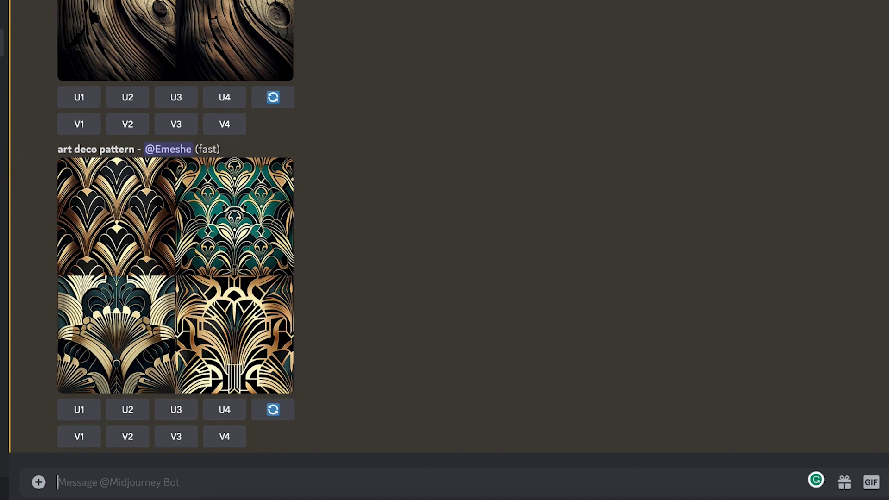
click(164, 317)
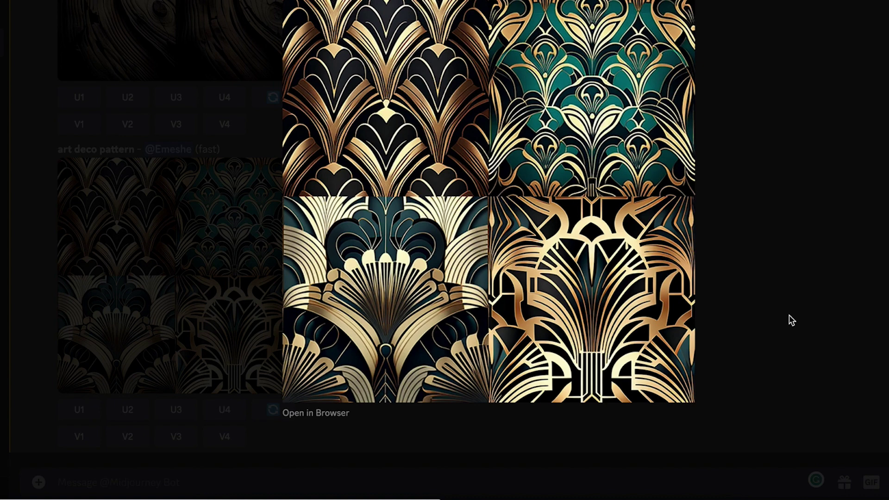
click(795, 315)
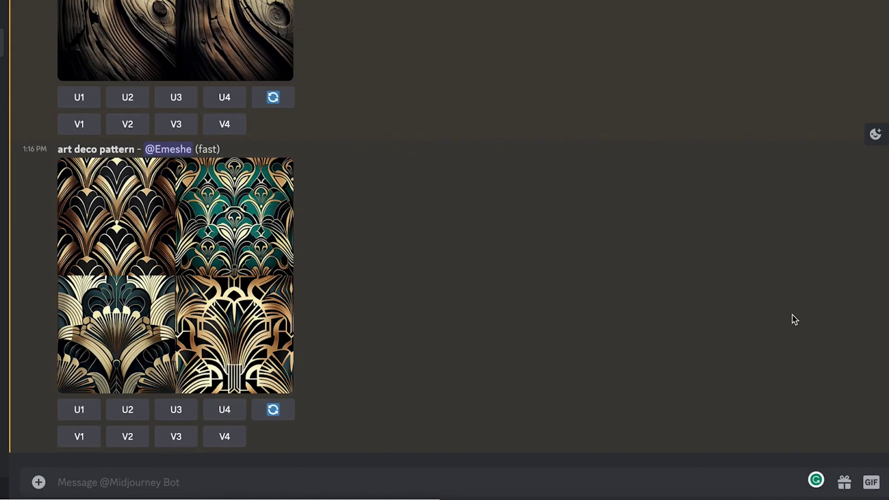
click(256, 409)
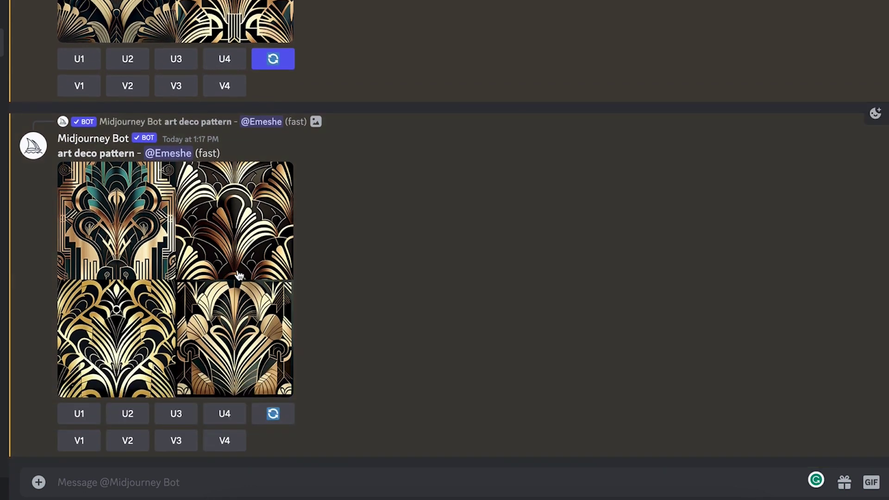
click(235, 273)
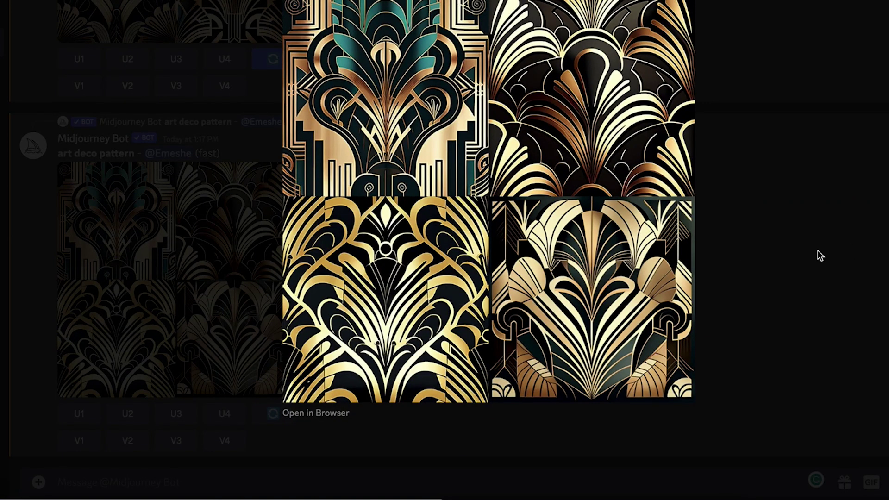
click(819, 255)
scroll(491, 248, up, 3)
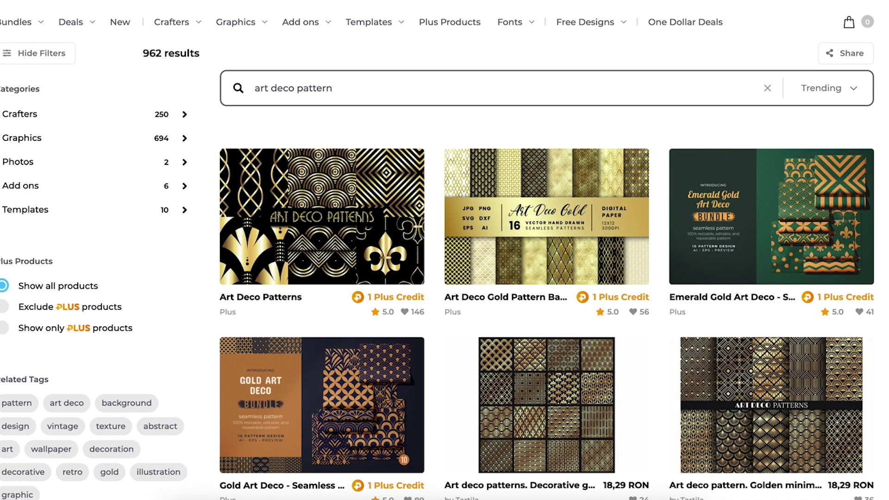
scroll(547, 250, down, 7)
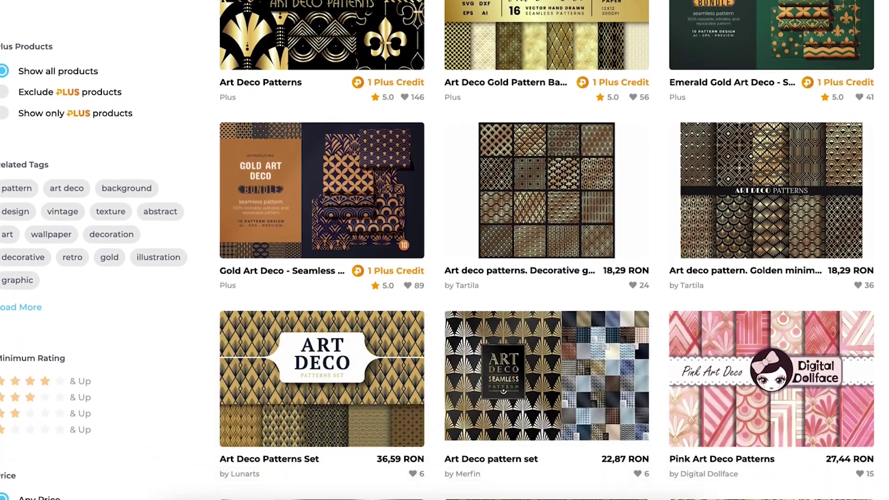
scroll(546, 250, down, 4)
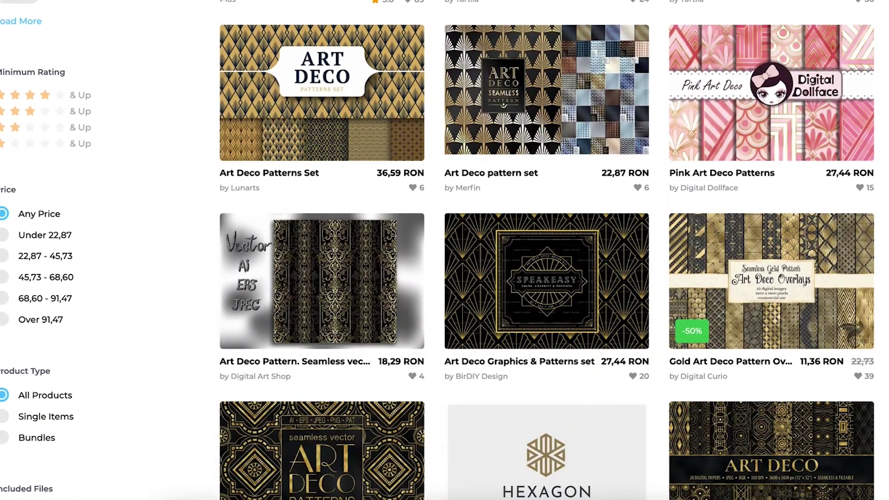
scroll(546, 250, down, 5)
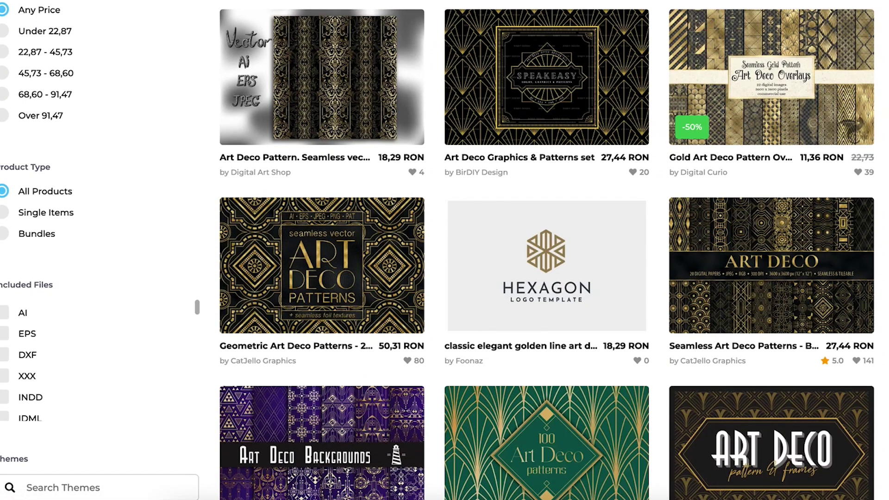
scroll(877, 219, down, 3)
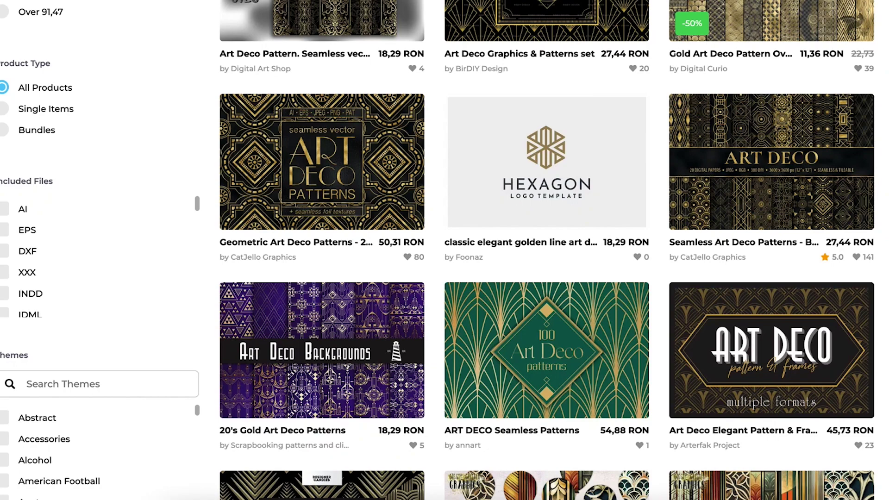
scroll(602, 301, down, 3)
scroll(602, 301, up, 3)
scroll(668, 266, down, 3)
scroll(684, 258, down, 2)
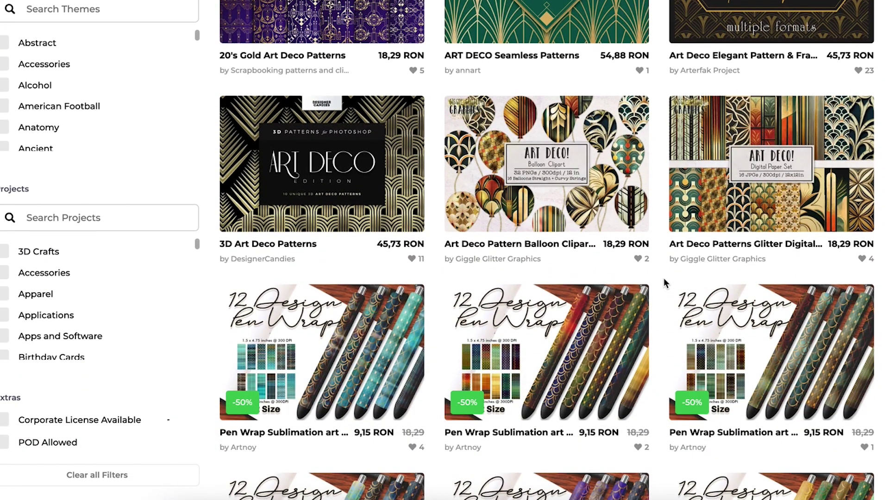
mouse_move(589, 224)
scroll(768, 185, down, 3)
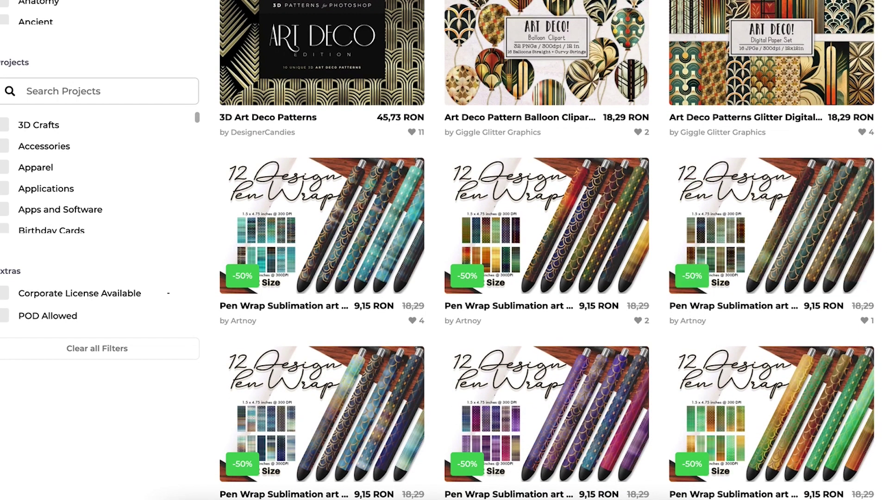
scroll(546, 250, down, 10)
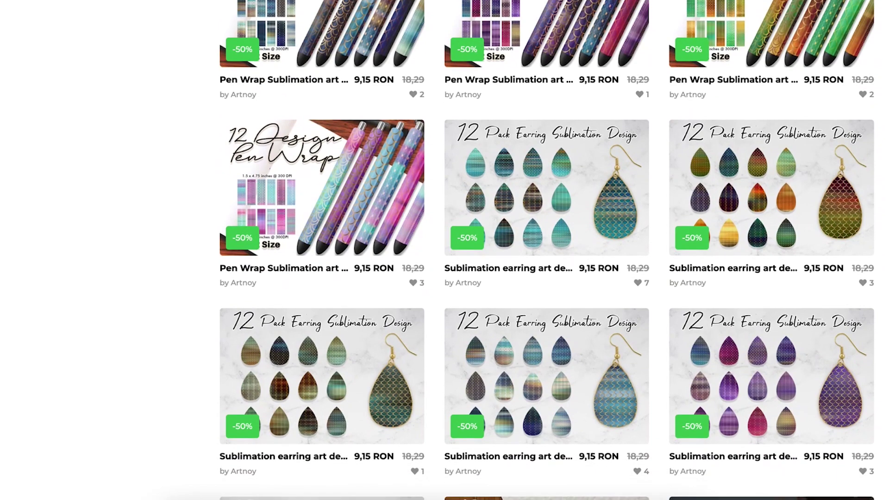
scroll(769, 371, down, 4)
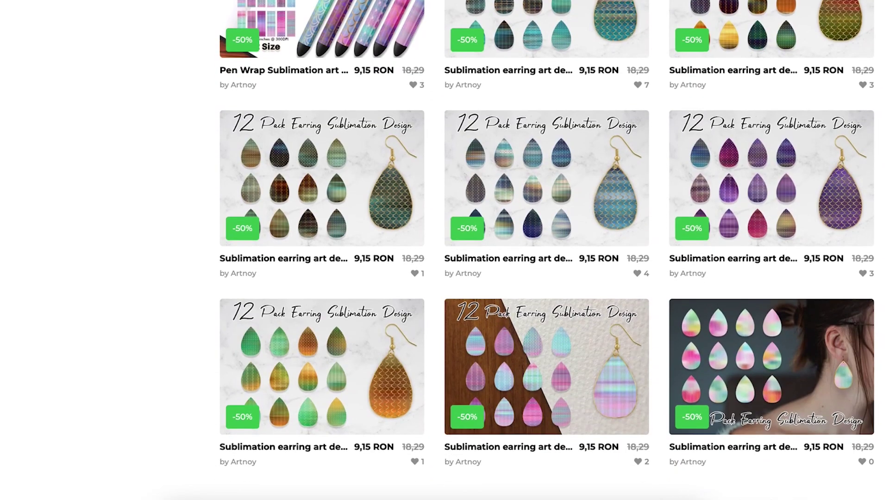
scroll(546, 250, down, 3)
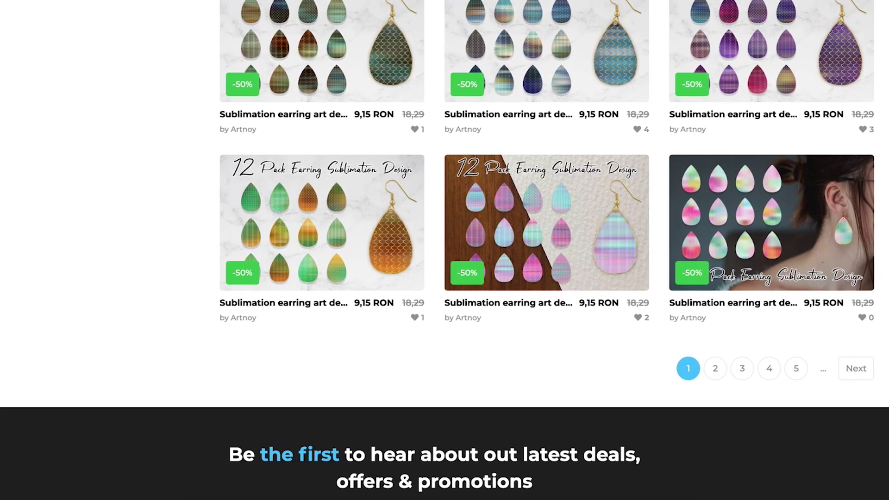
scroll(444, 250, up, 1)
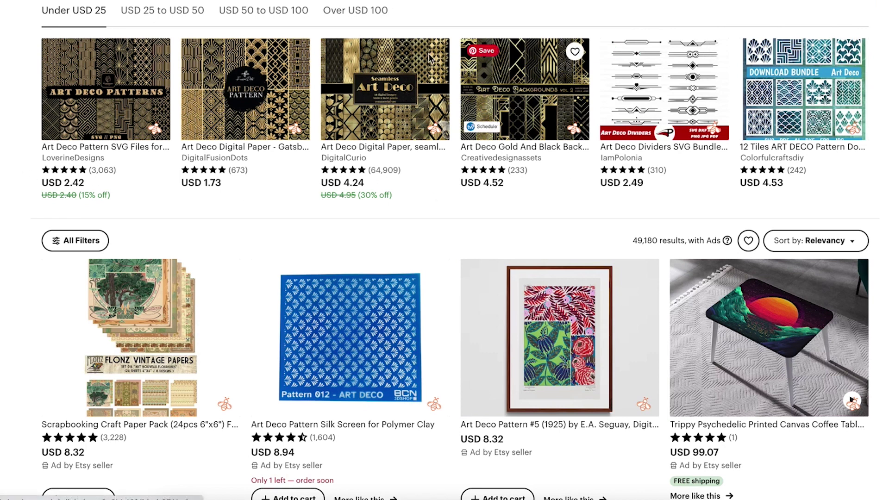
scroll(93, 92, down, 10)
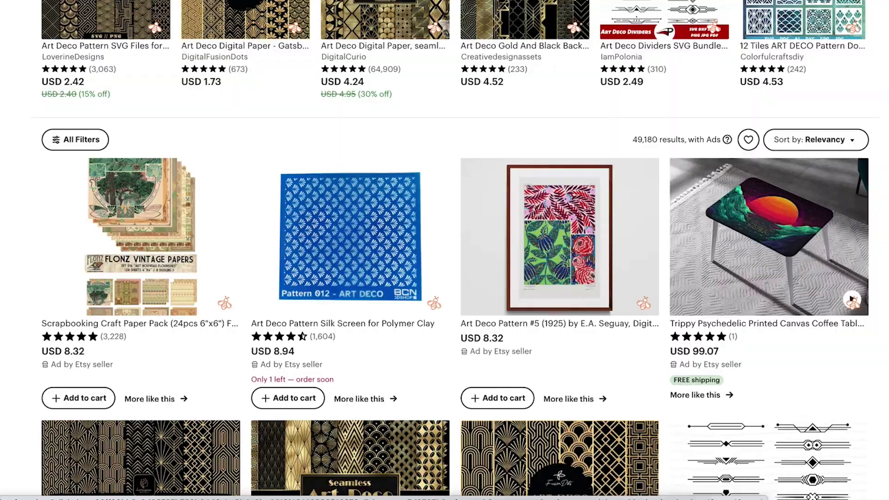
scroll(444, 249, down, 10)
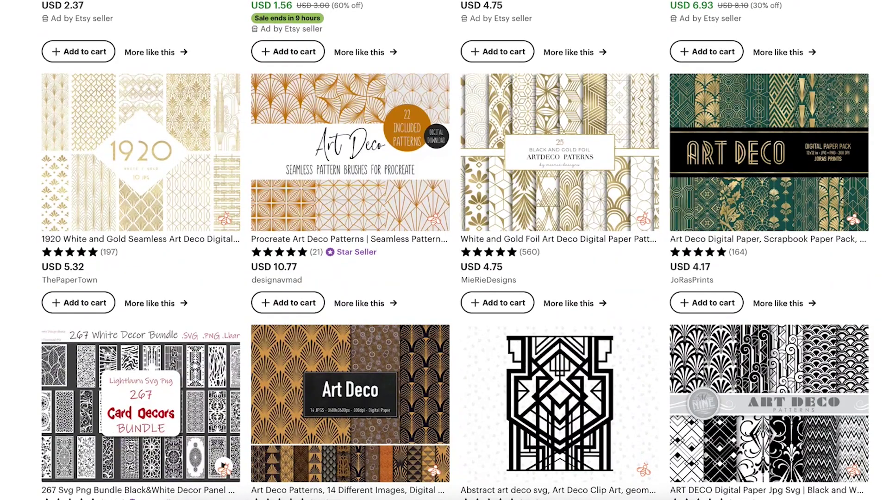
scroll(555, 185, up, 1)
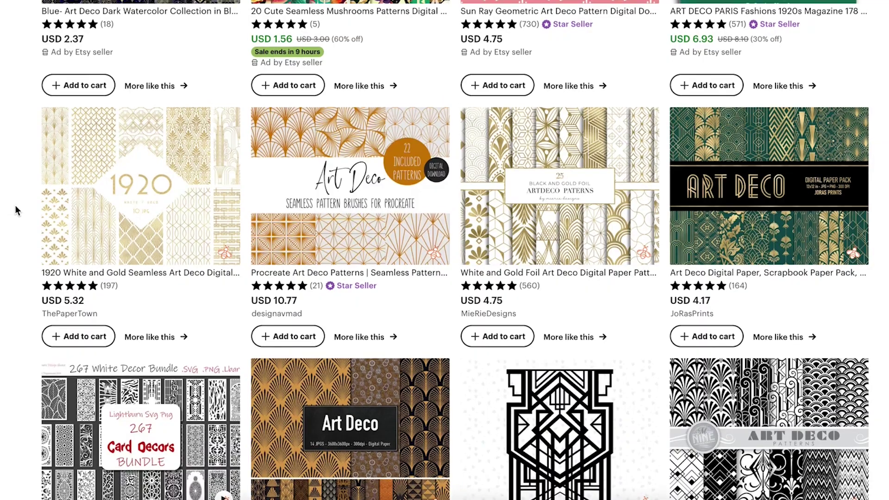
scroll(15, 209, up, 8)
scroll(16, 211, down, 13)
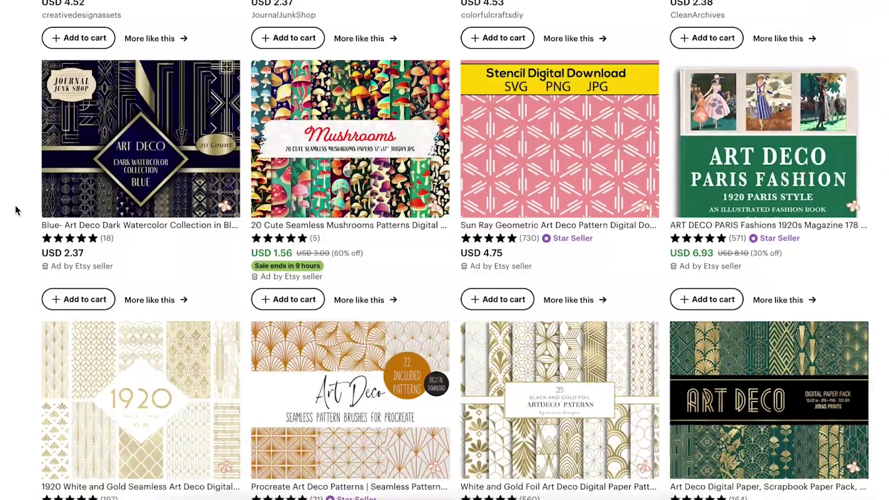